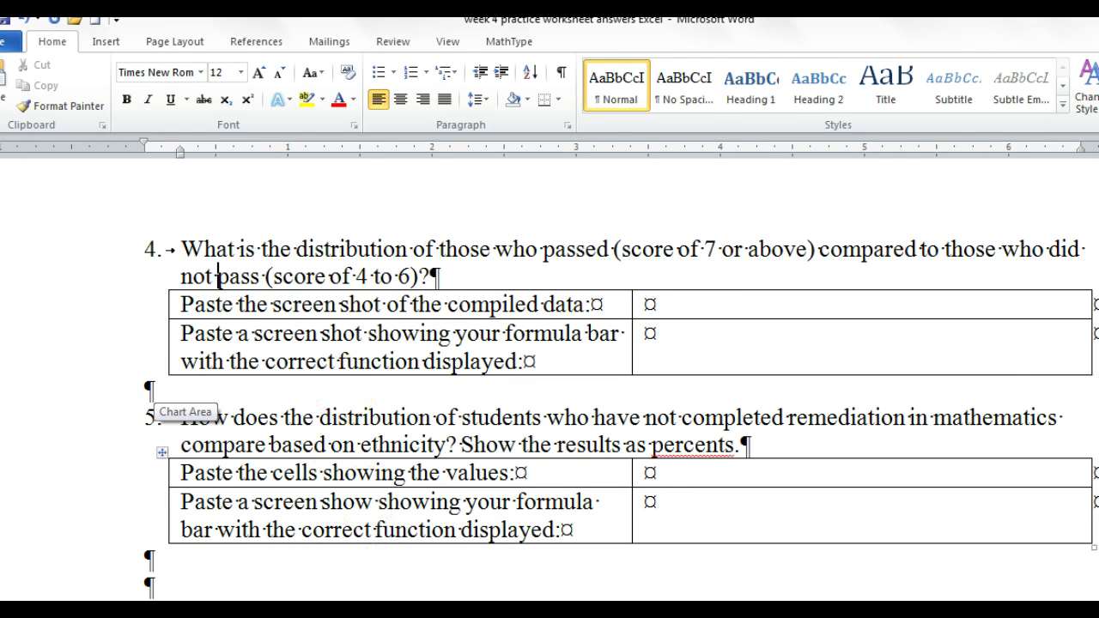
- Switch from the Word worksheet to the Excel workbook w4 and 5 example data
key(alt+Tab)
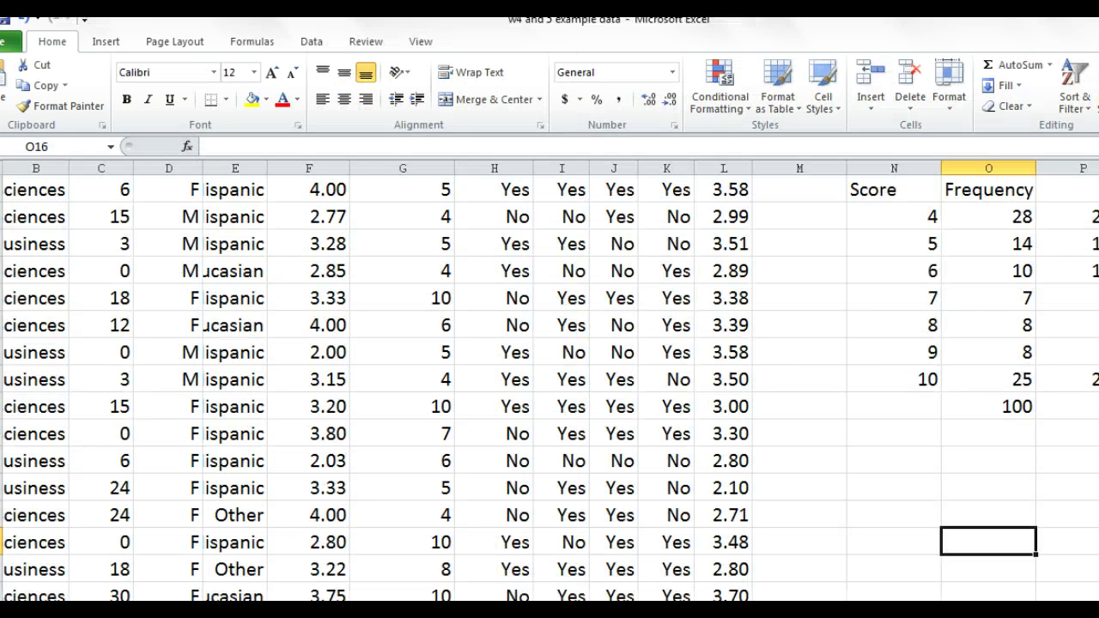
- Enter the headers Score in N13 and Frequency in O13
click(929, 461)
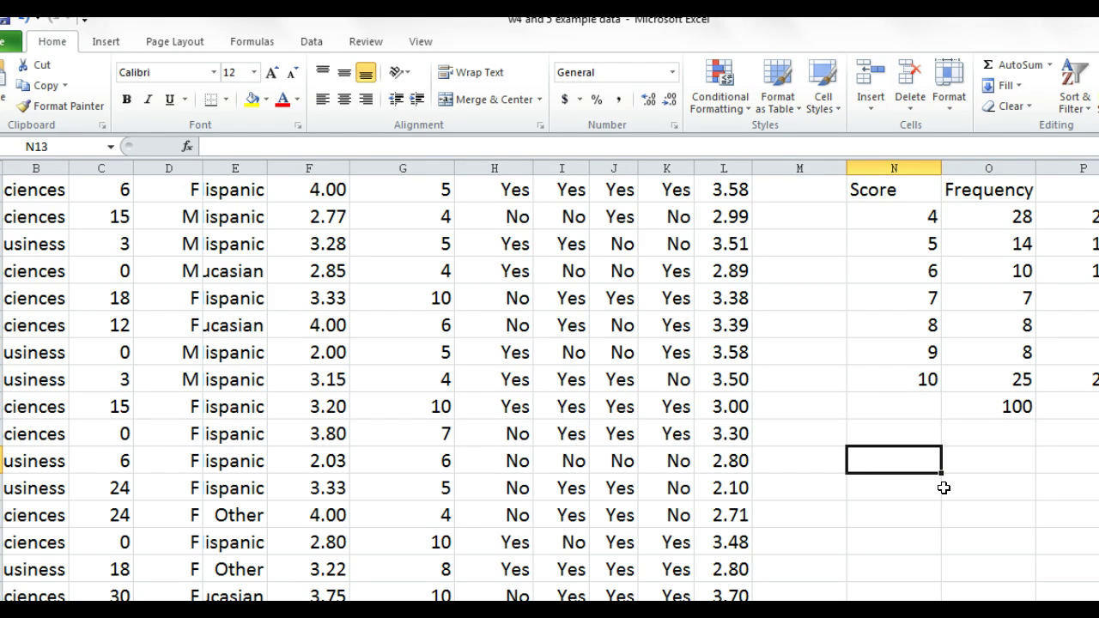
text(Square)
key(BackSpace)
key(BackSpace)
key(BackSpace)
key(BackSpace)
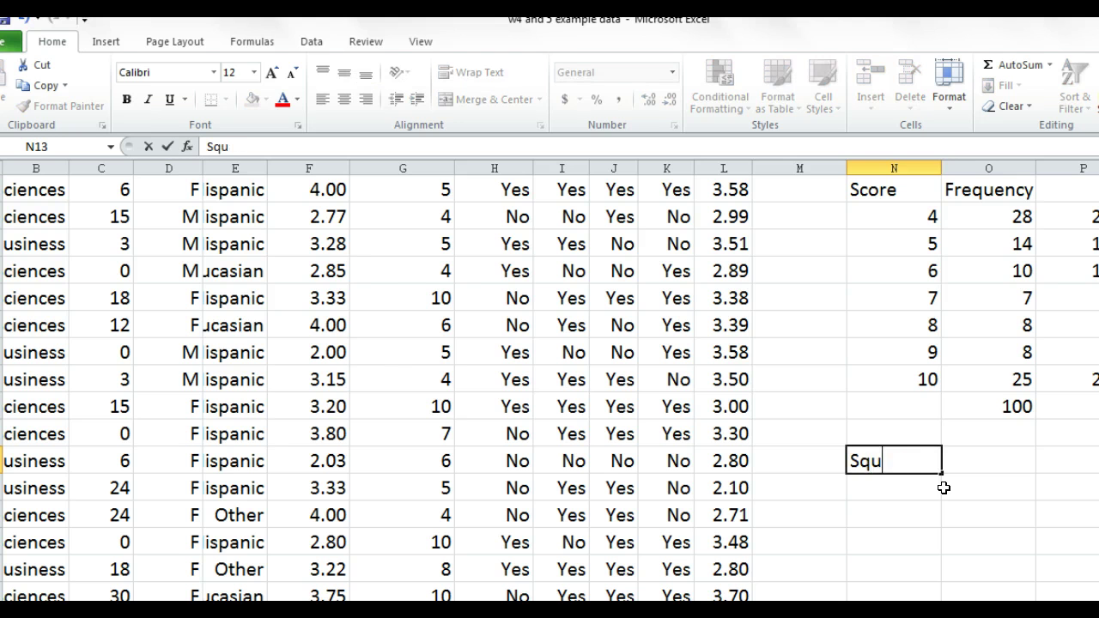
key(BackSpace)
text(core R)
key(BackSpace)
key(Tab)
text(Frequency)
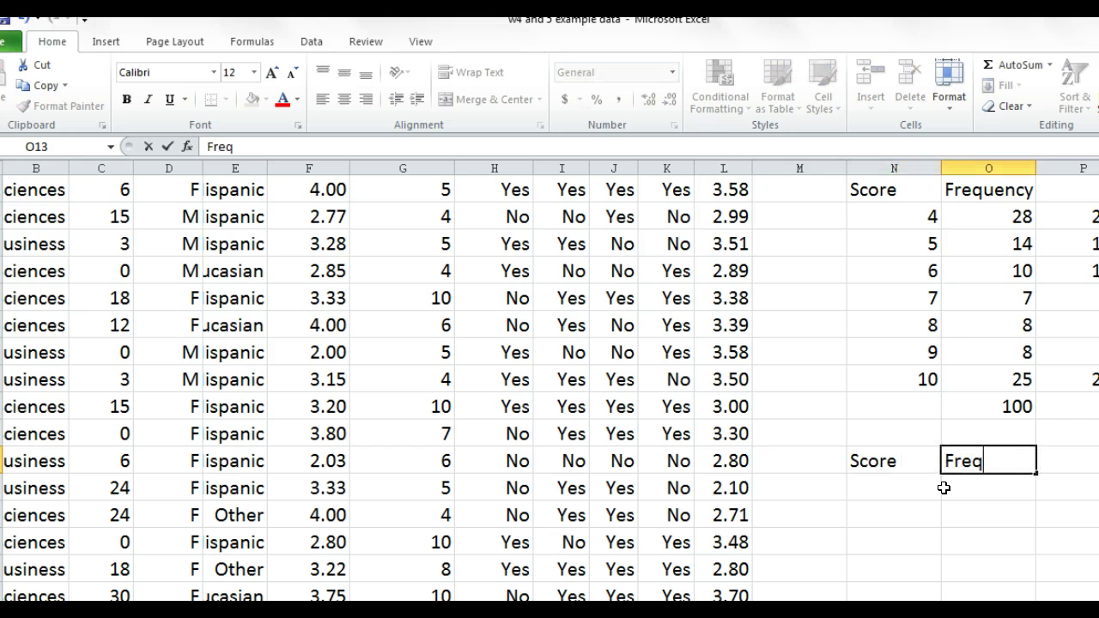
- Enter the bin limits 6 and 10 in N14:N15
click(936, 483)
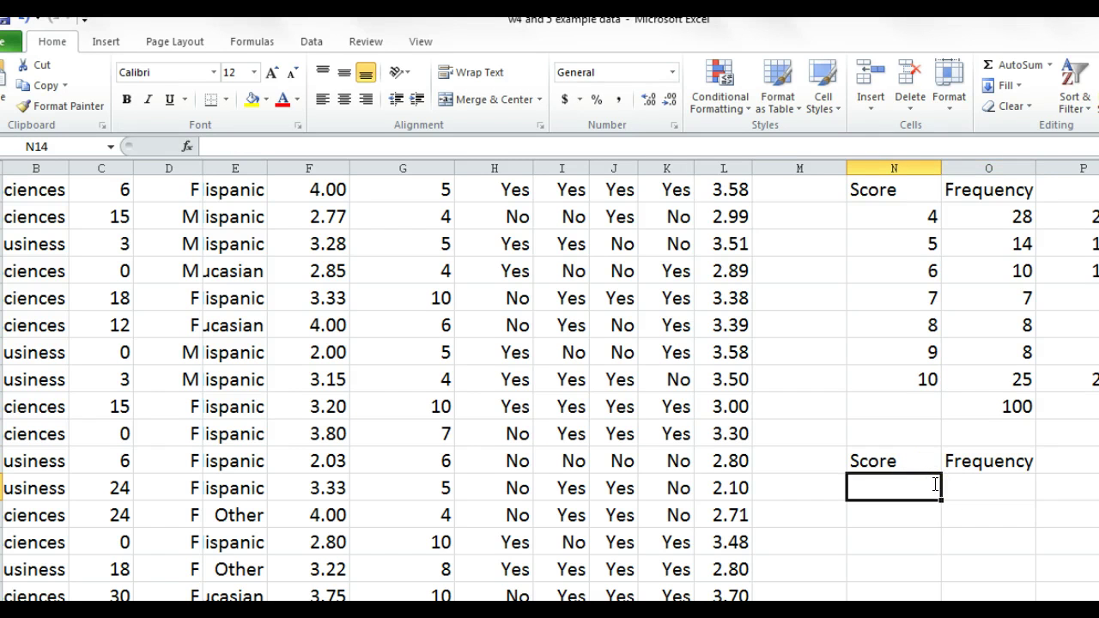
text(6)
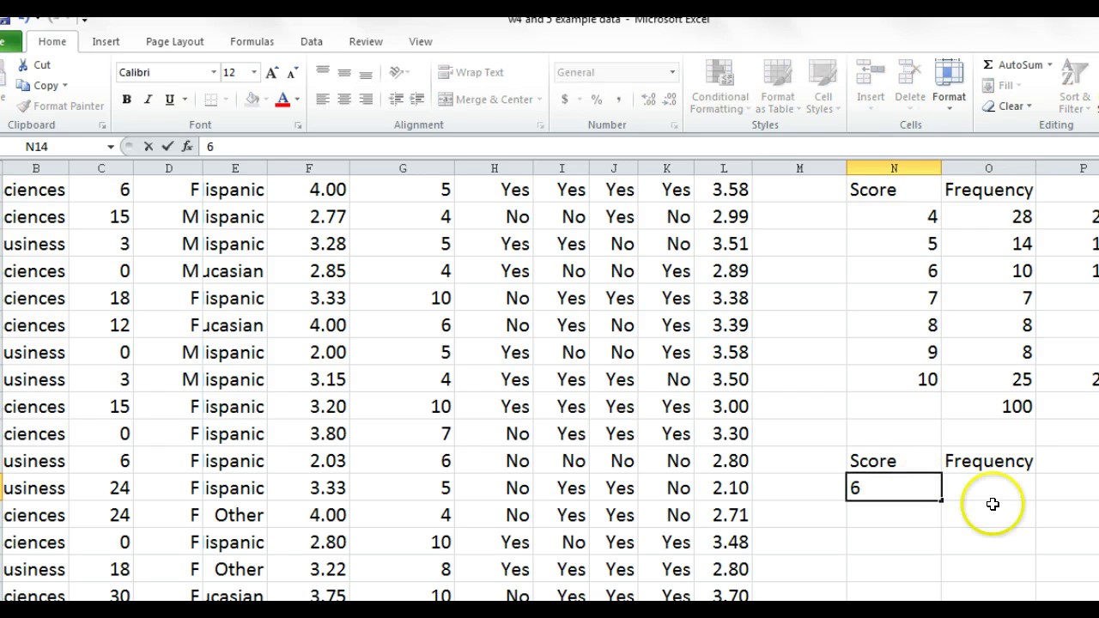
click(917, 515)
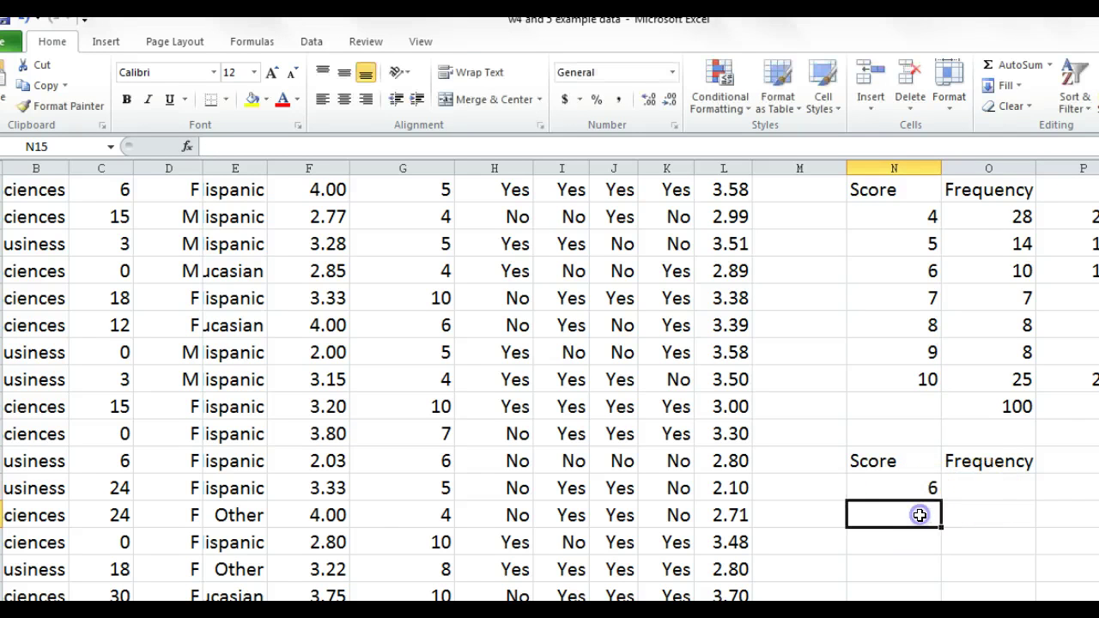
text(10)
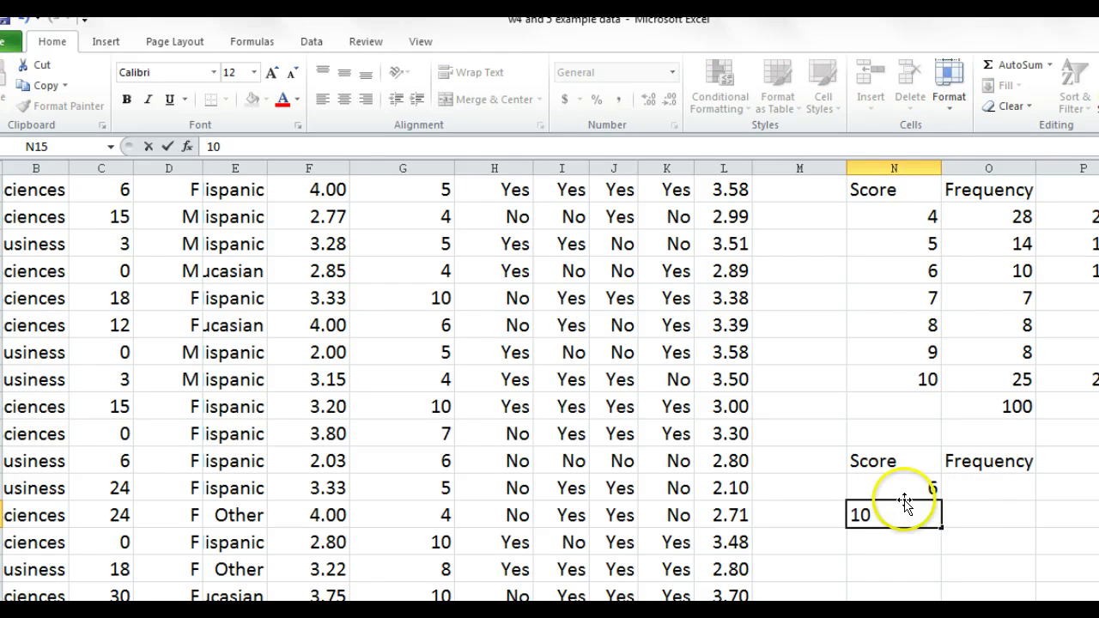
key(ctrl+Return)
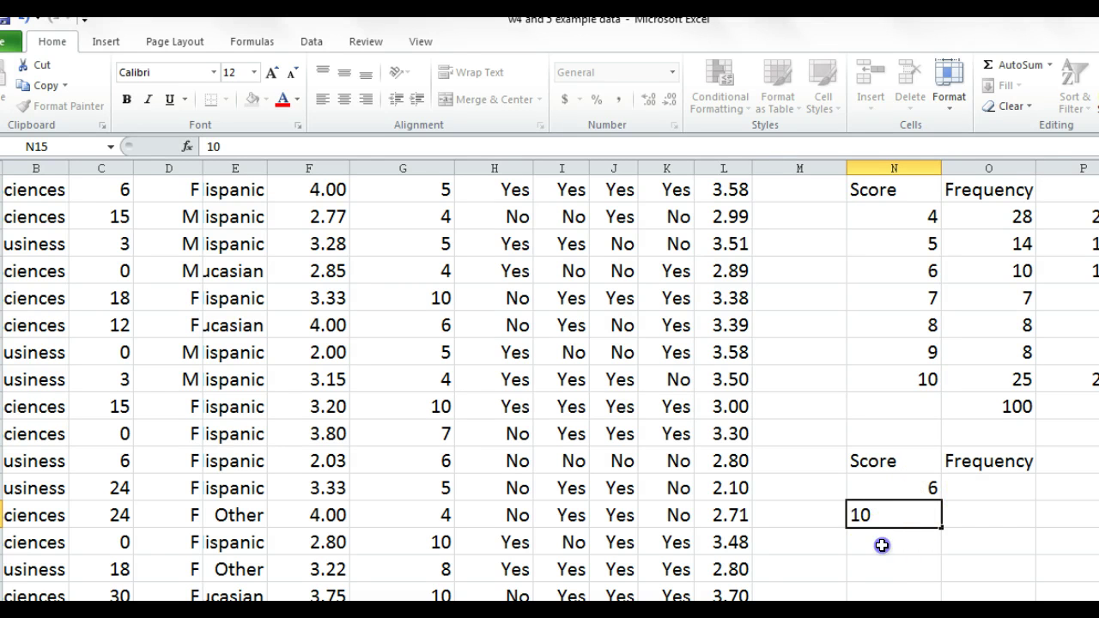
key(Return)
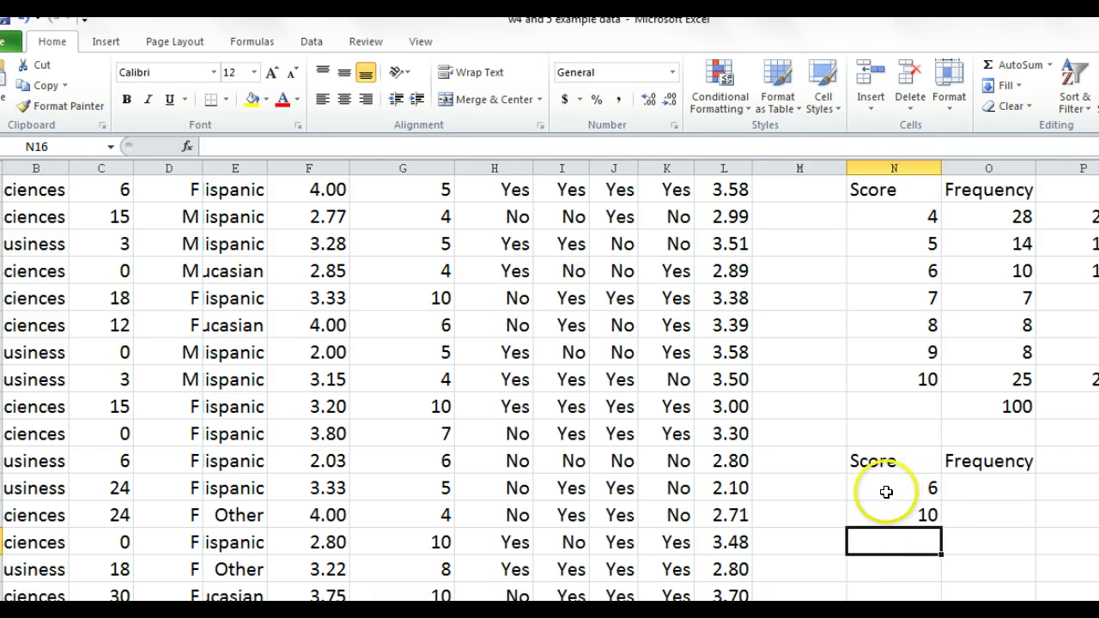
- Label the bins '4 to 6' and '7 to 10' in M14:M15, then select O14
click(824, 488)
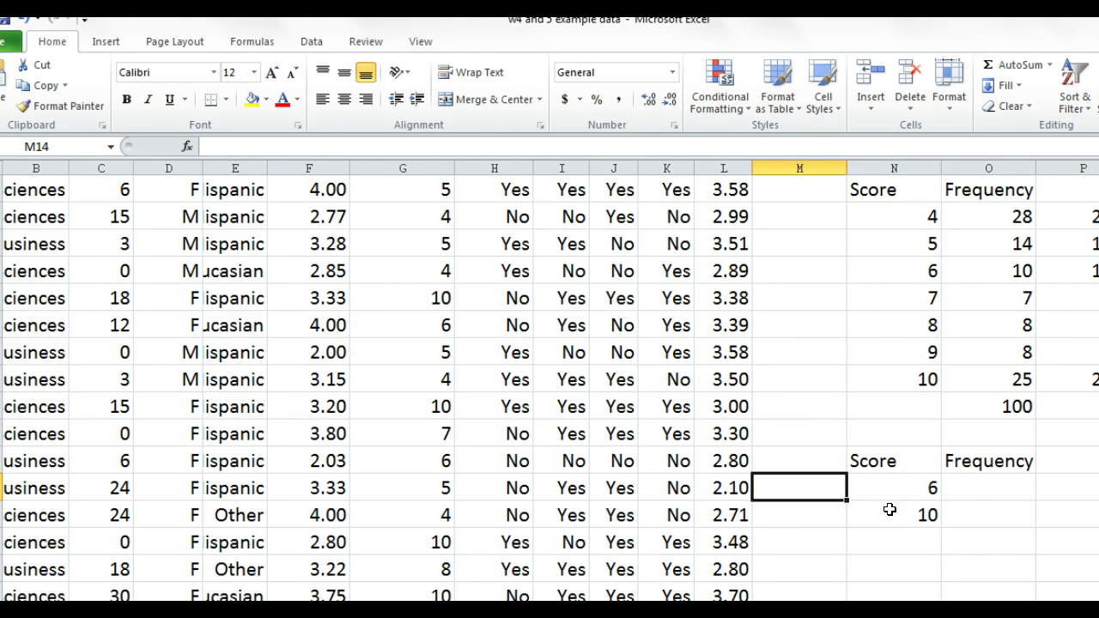
text(4 to 6)
key(Return)
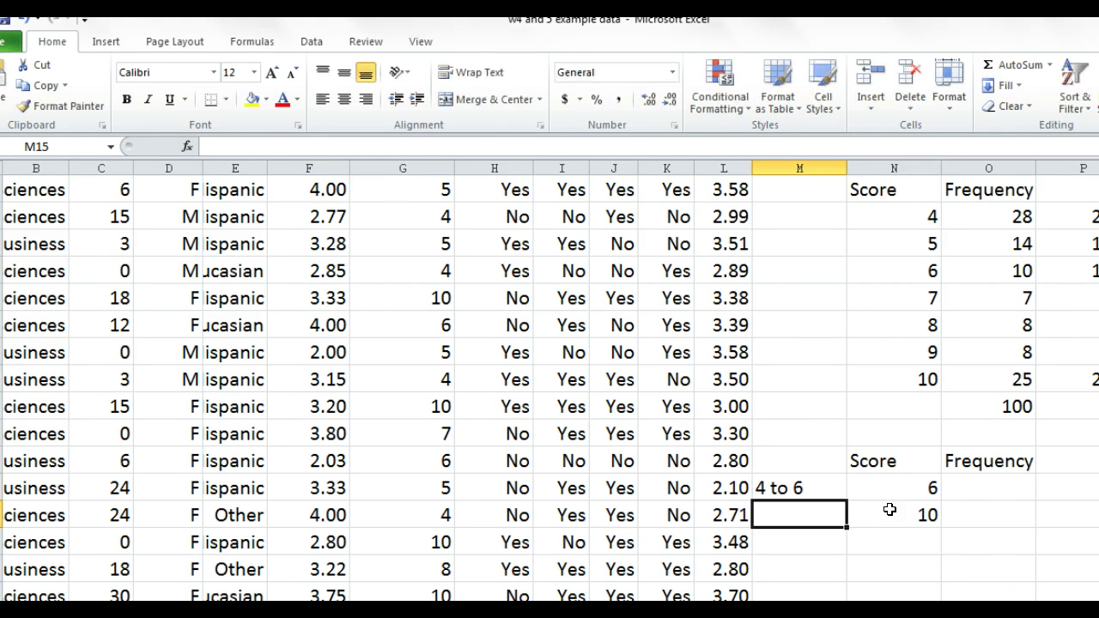
text(7 to 10)
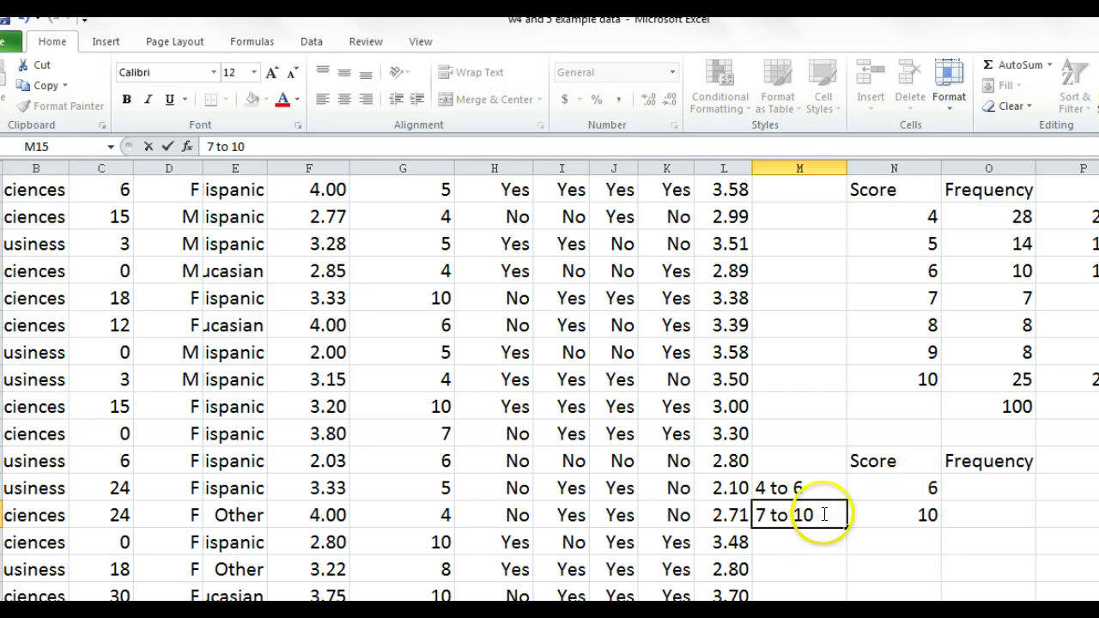
click(906, 485)
drag(906, 485, 859, 514)
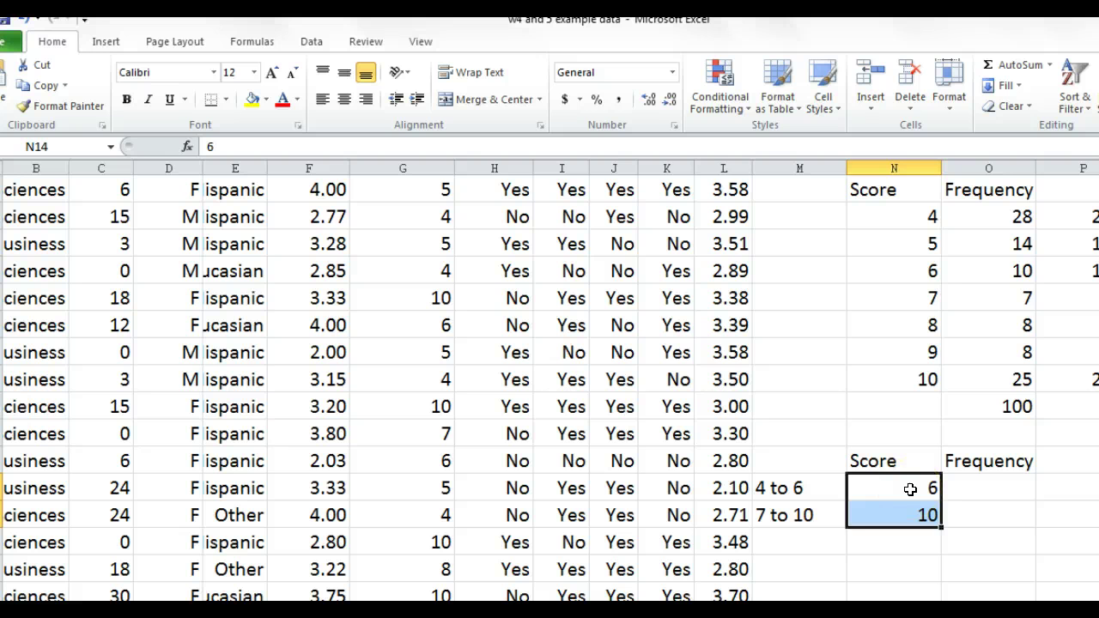
click(982, 489)
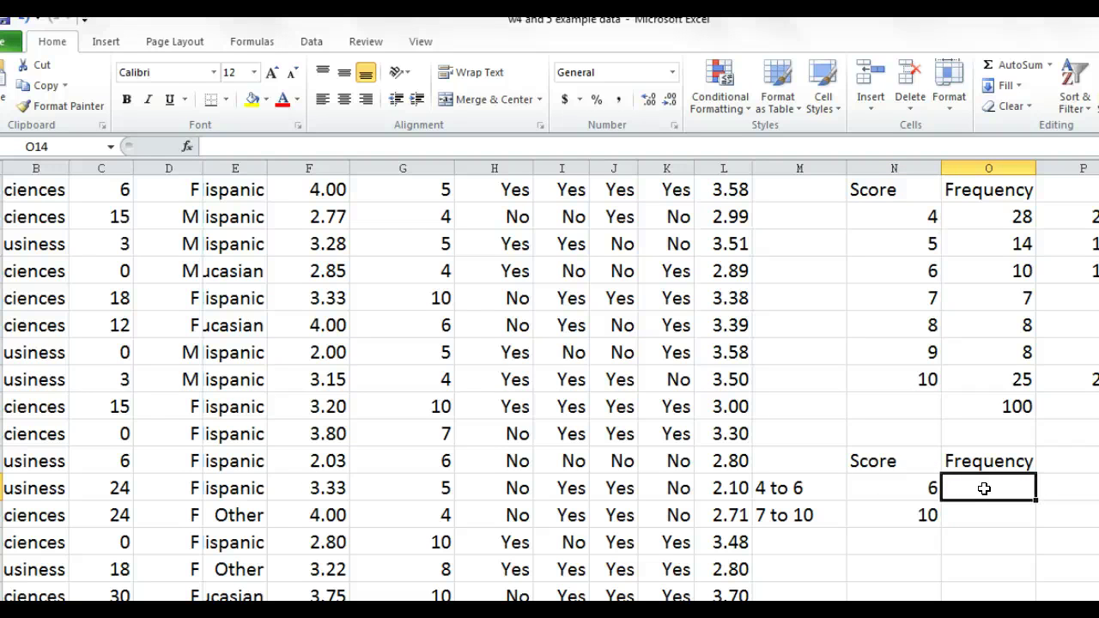
- Insert the FREQUENCY function in O14 with G2:G101 as the data array
click(249, 41)
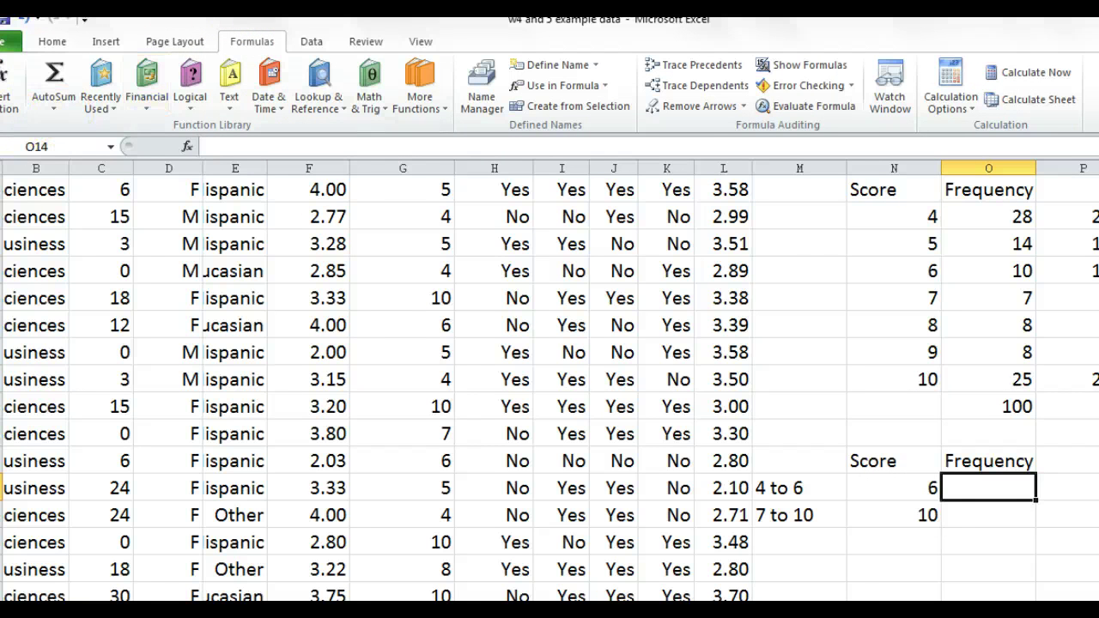
click(3, 101)
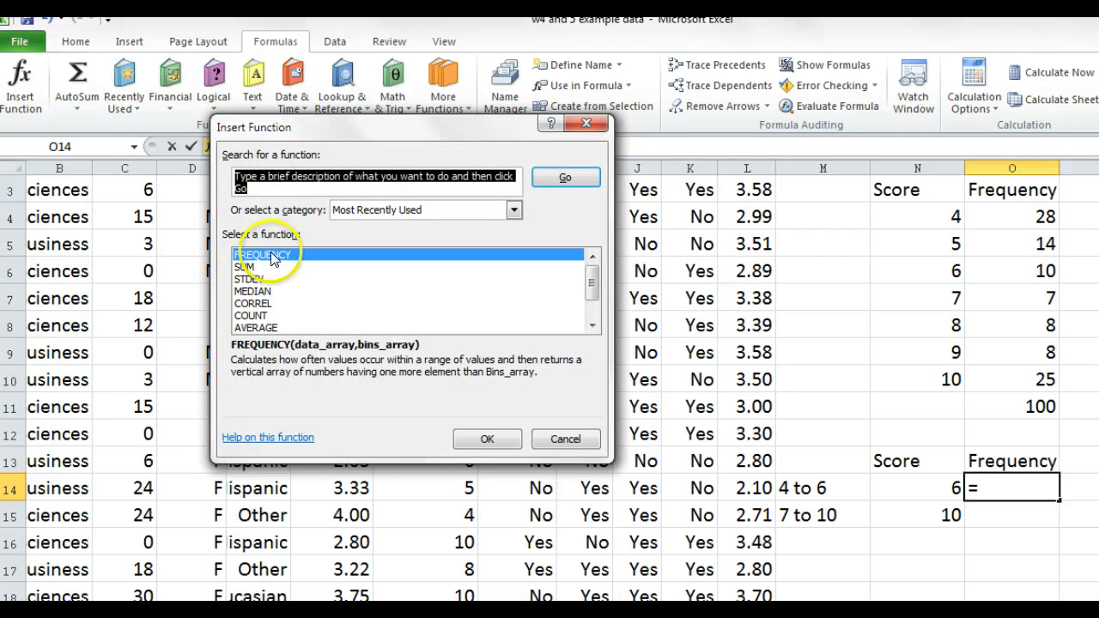
click(472, 439)
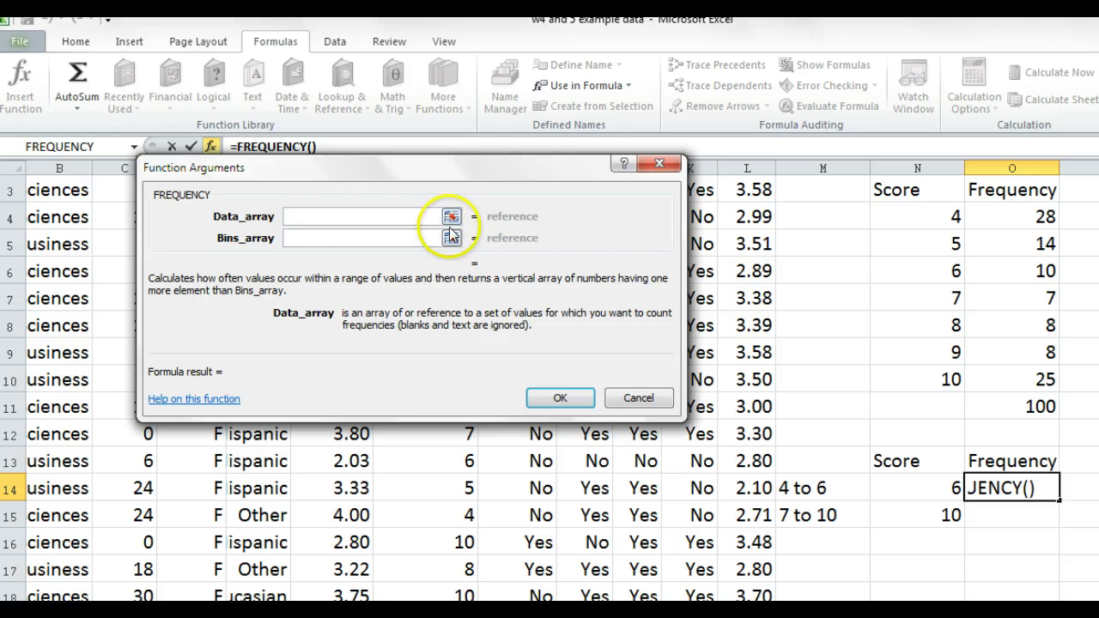
click(453, 218)
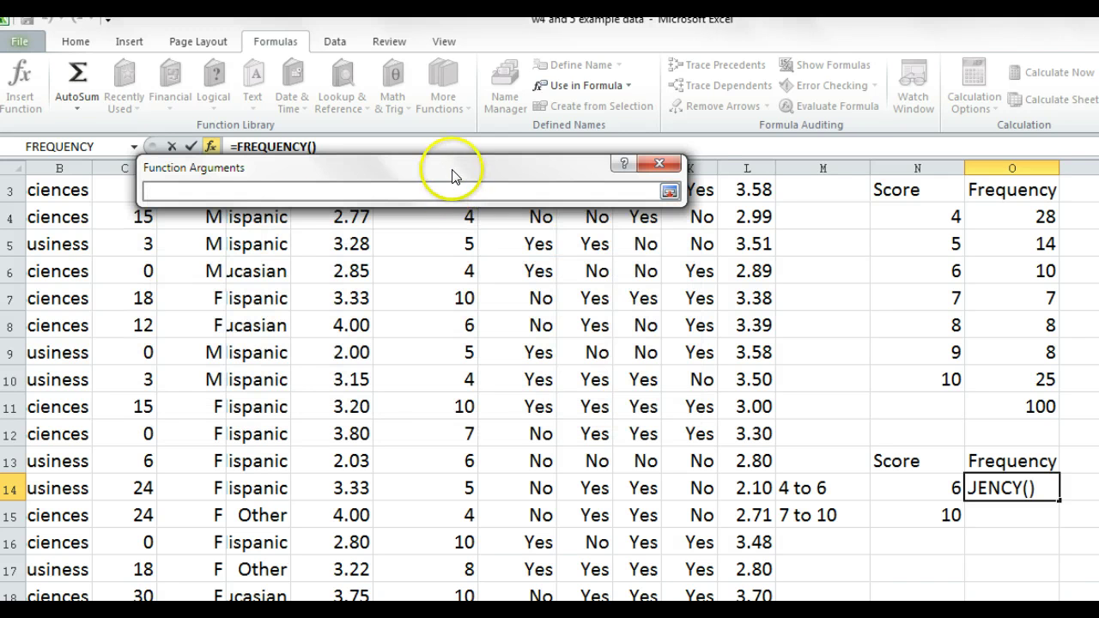
drag(458, 172, 429, 312)
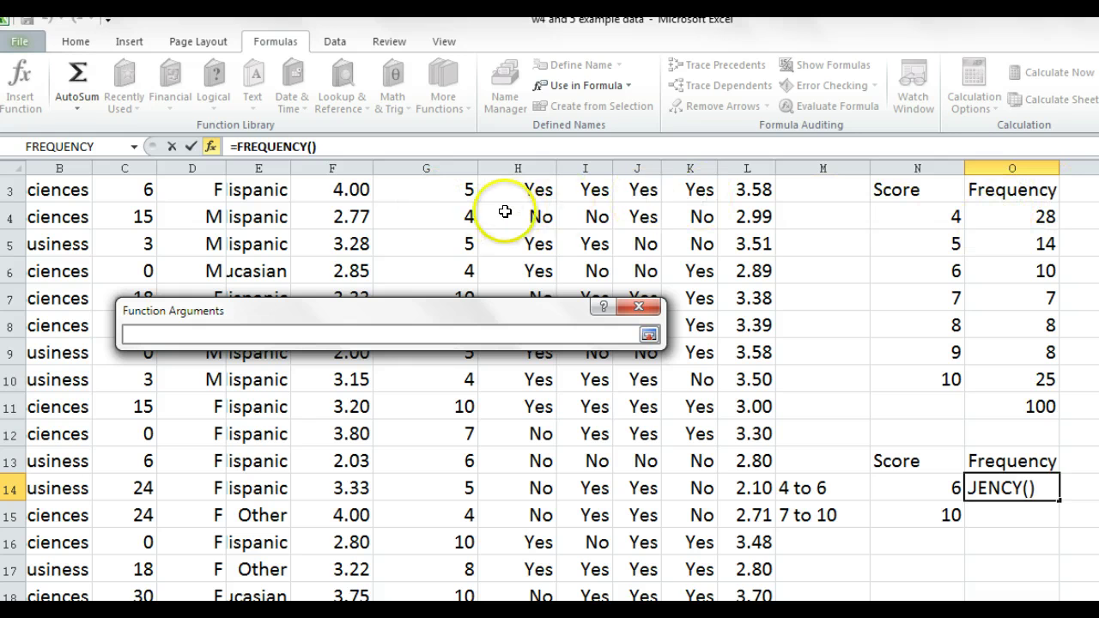
scroll(426, 257, up, 1)
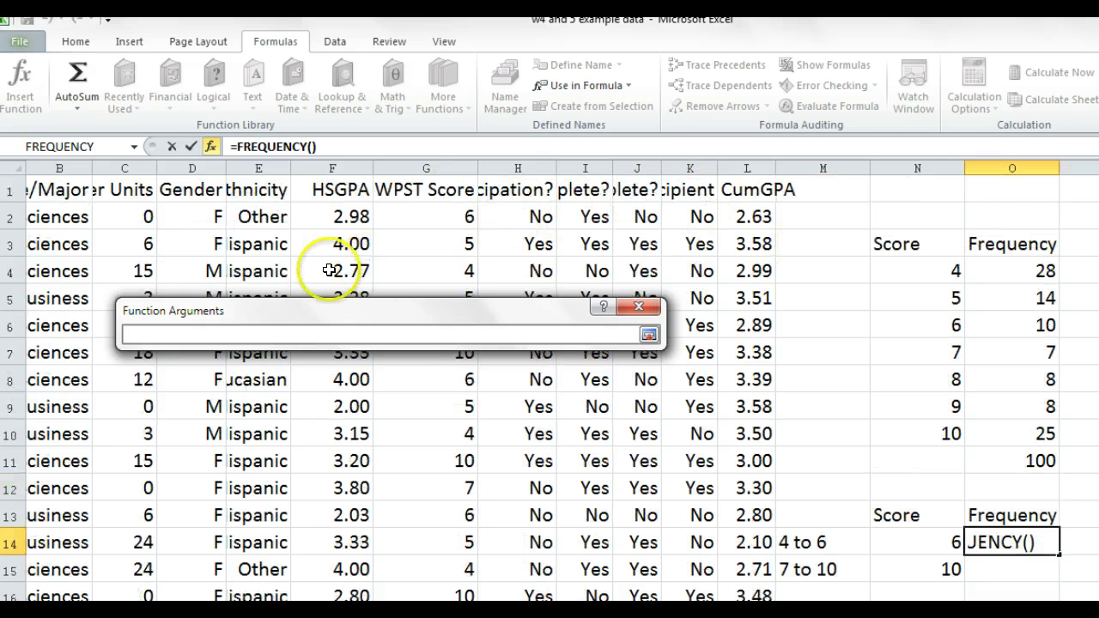
drag(424, 217, 432, 564)
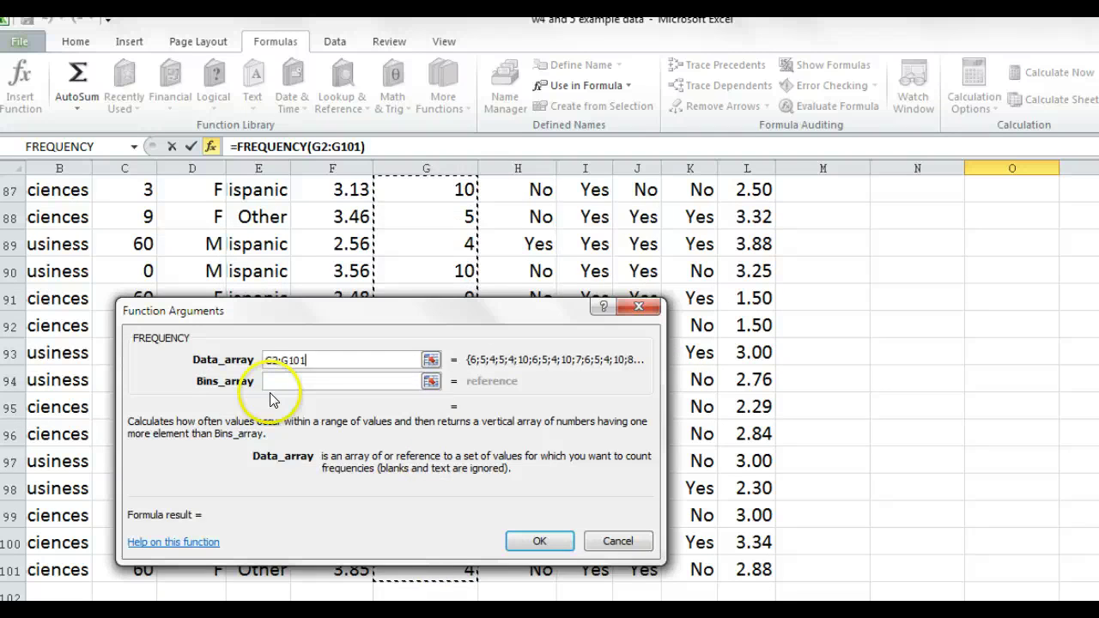
- Set the FREQUENCY bins array to N14:N15
click(430, 380)
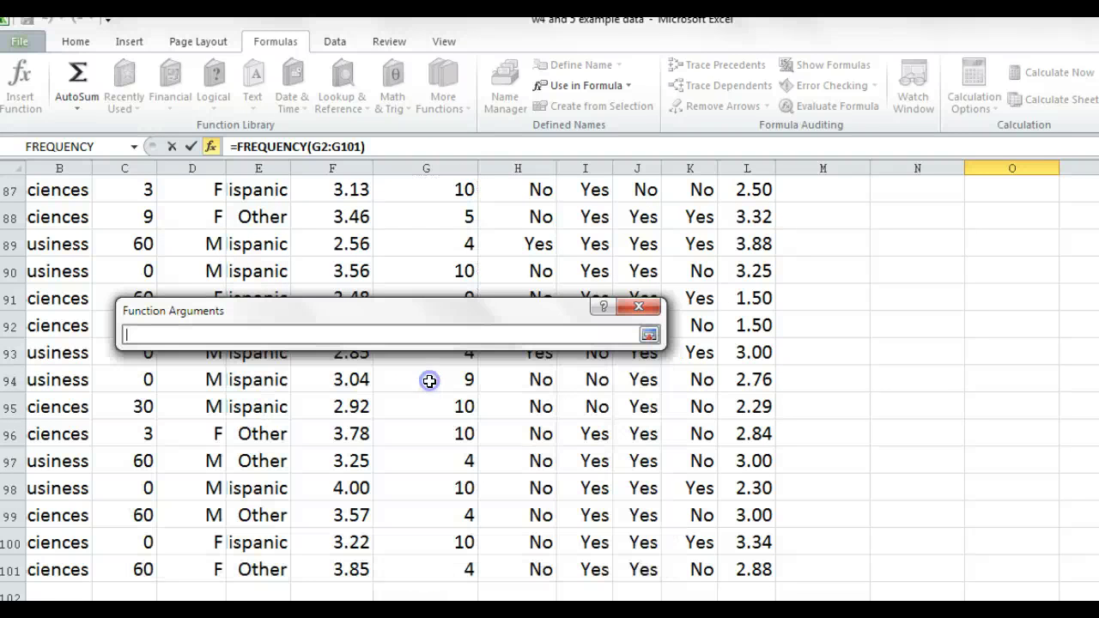
scroll(1065, 425, up, 20)
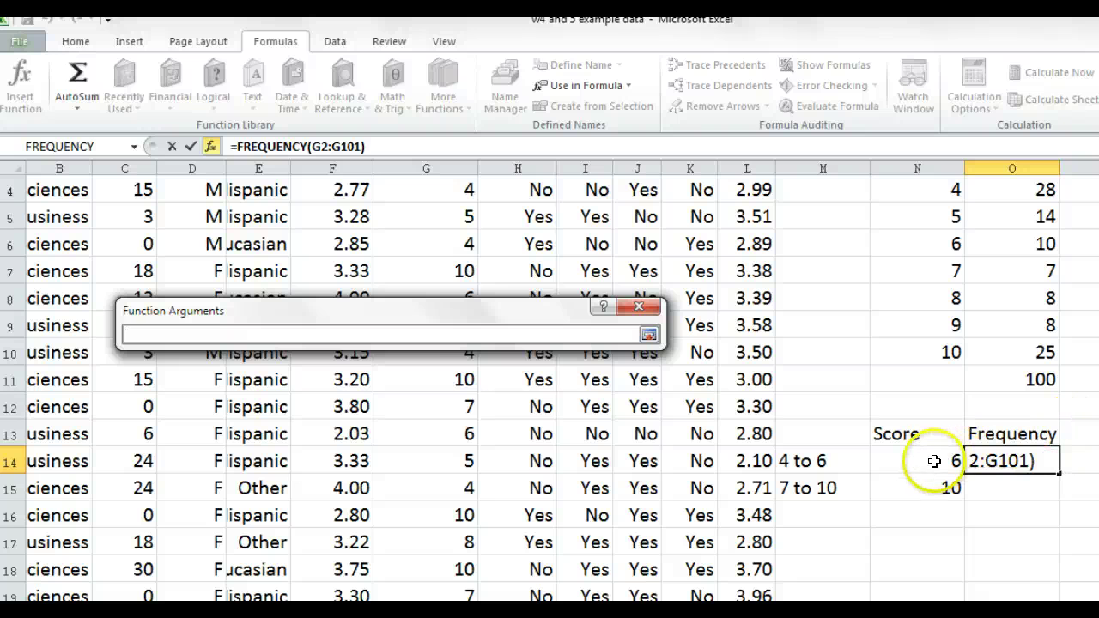
drag(919, 459, 933, 480)
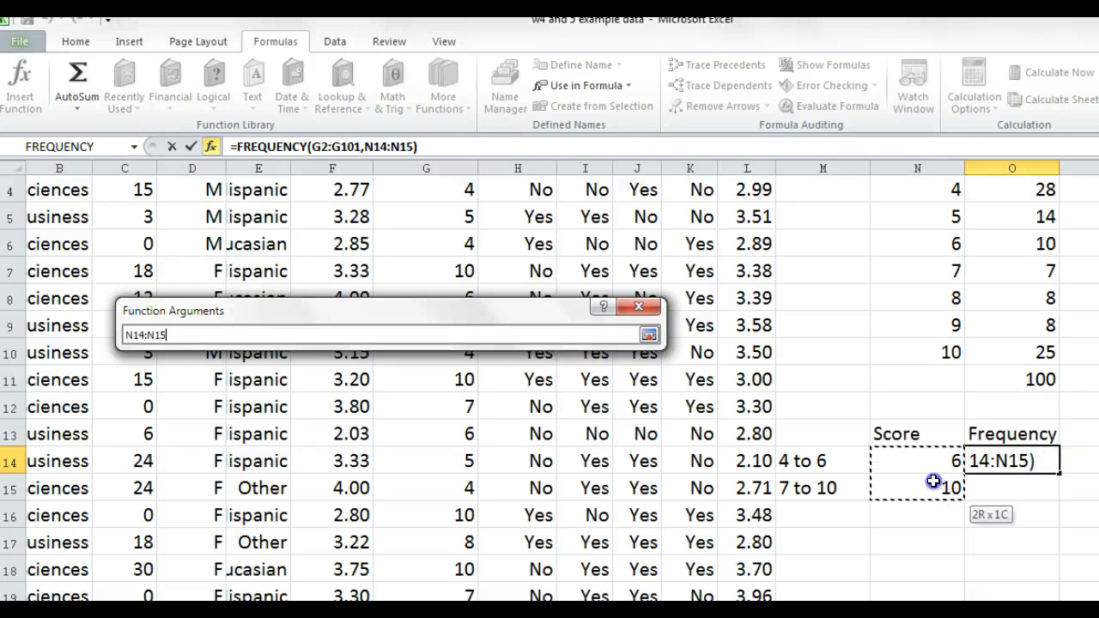
key(Return)
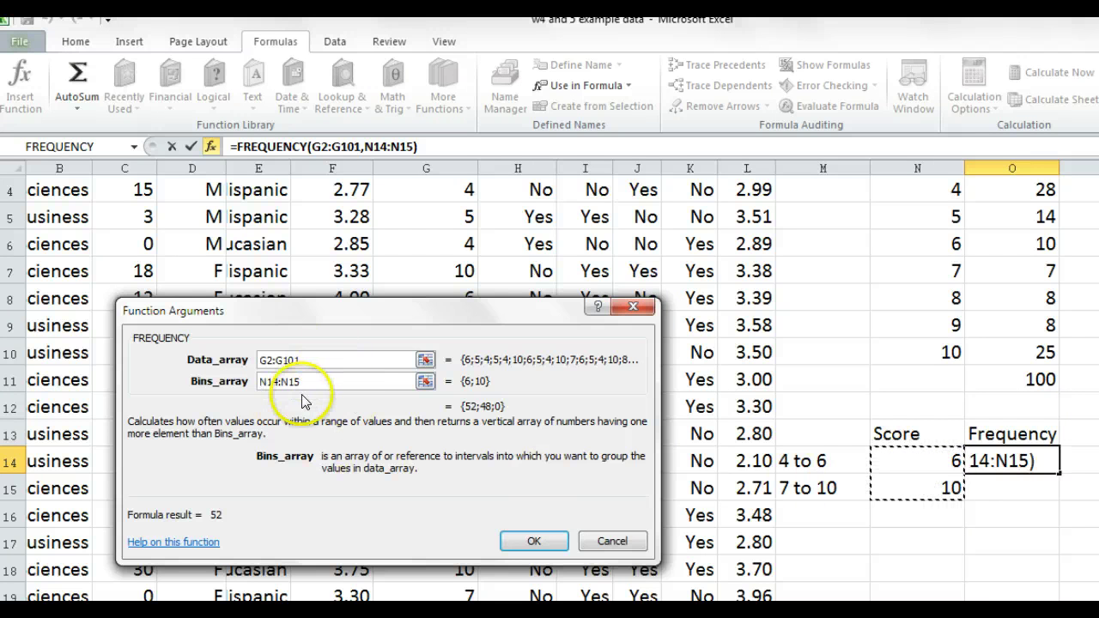
- Enter the FREQUENCY formula as an array across O14:O15, giving 52 and 48
click(531, 542)
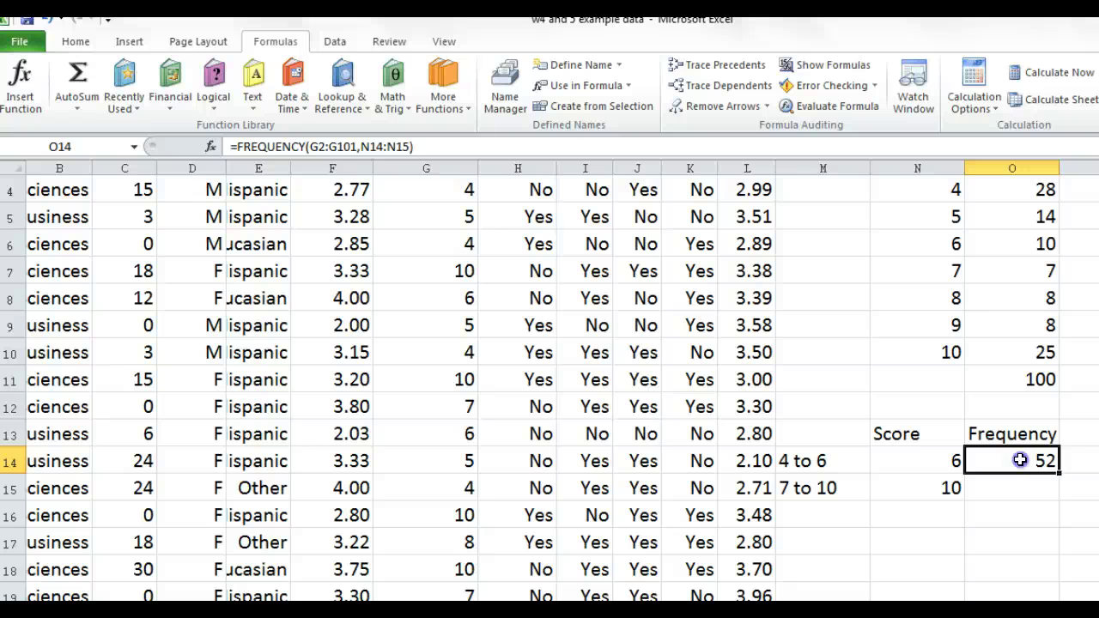
drag(1021, 461, 1020, 486)
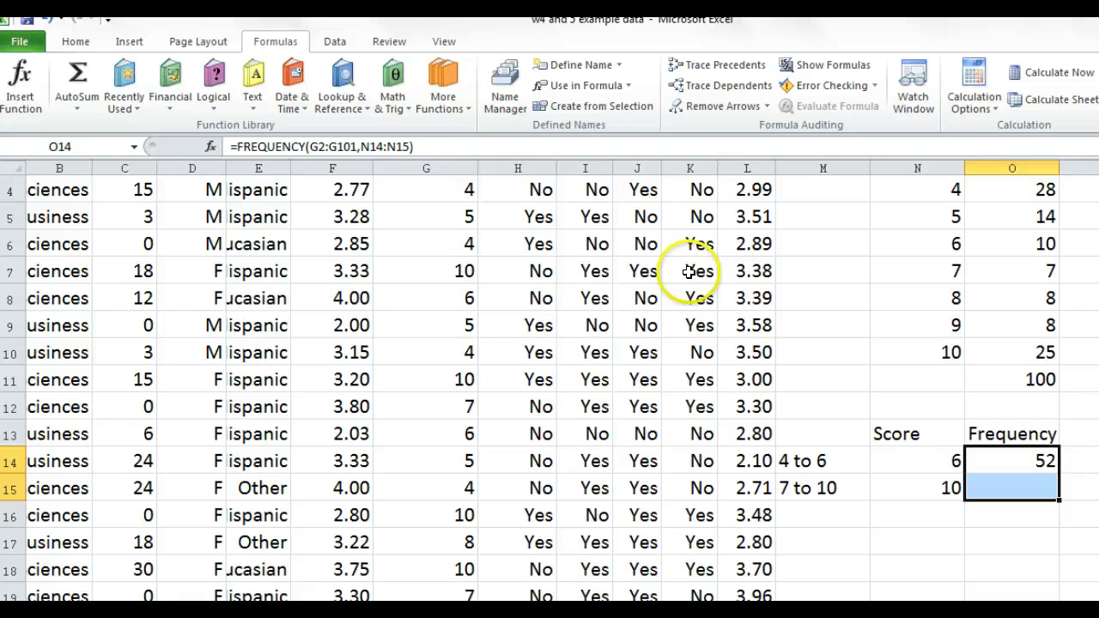
click(435, 152)
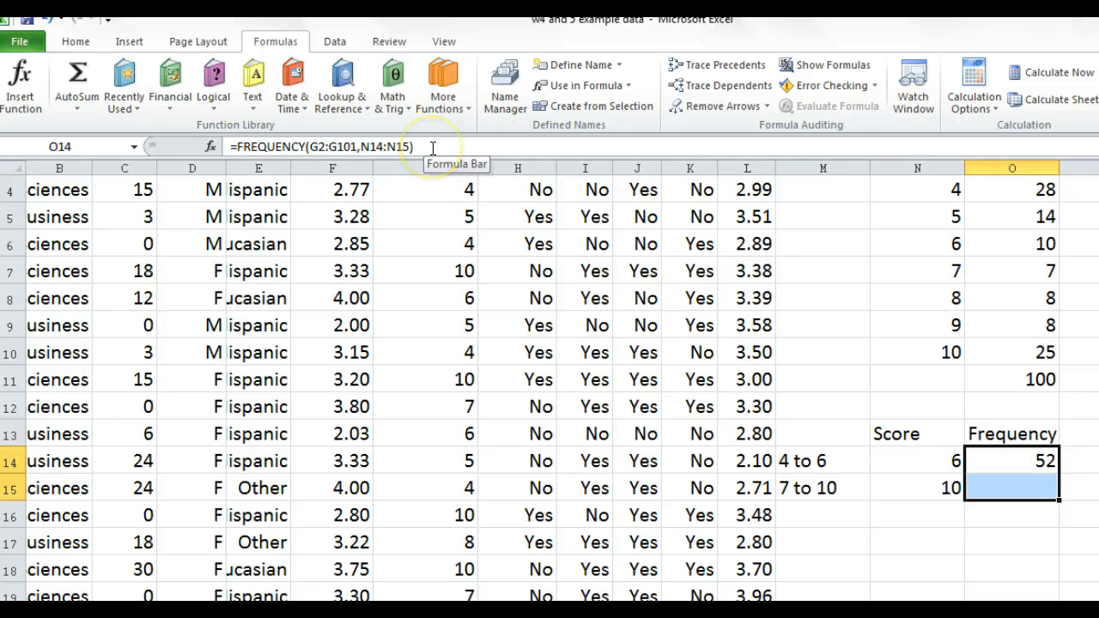
click(431, 149)
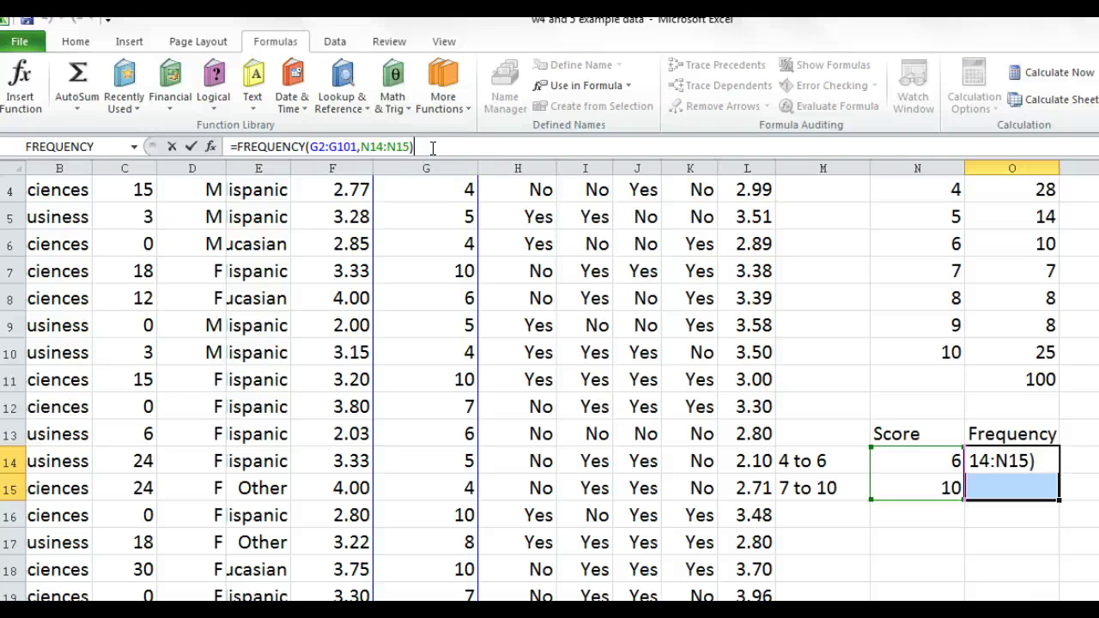
key(ctrl+shift+Return)
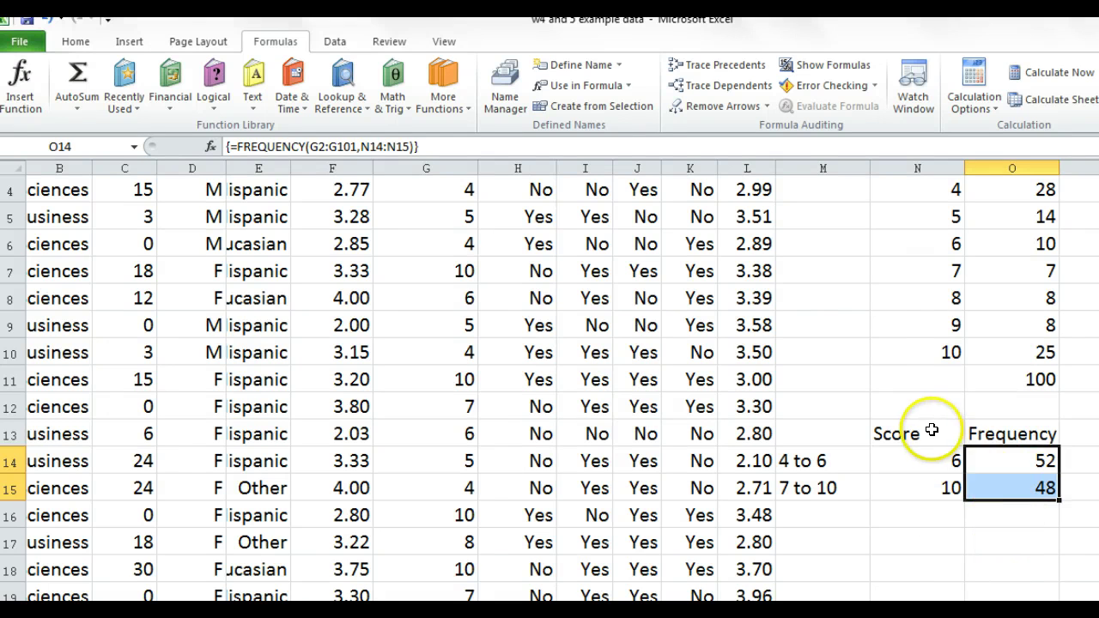
- Copy the Score/Frequency table N13:O15 and paste it into Word's question 4 answer cell
drag(932, 434, 1015, 487)
right_click(1015, 488)
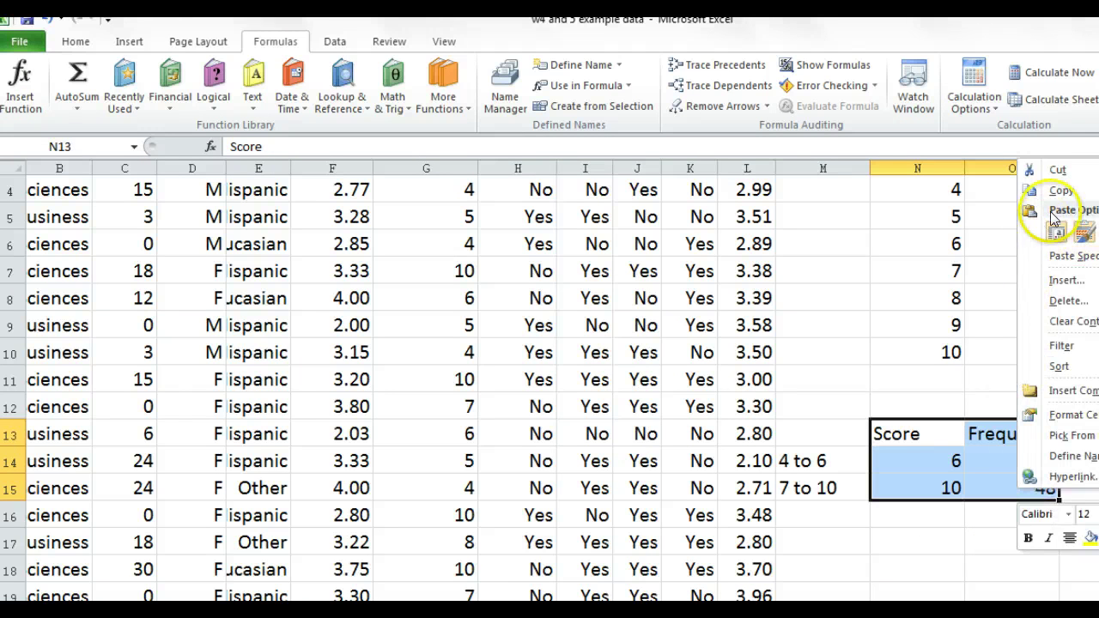
click(1031, 117)
key(alt+Tab)
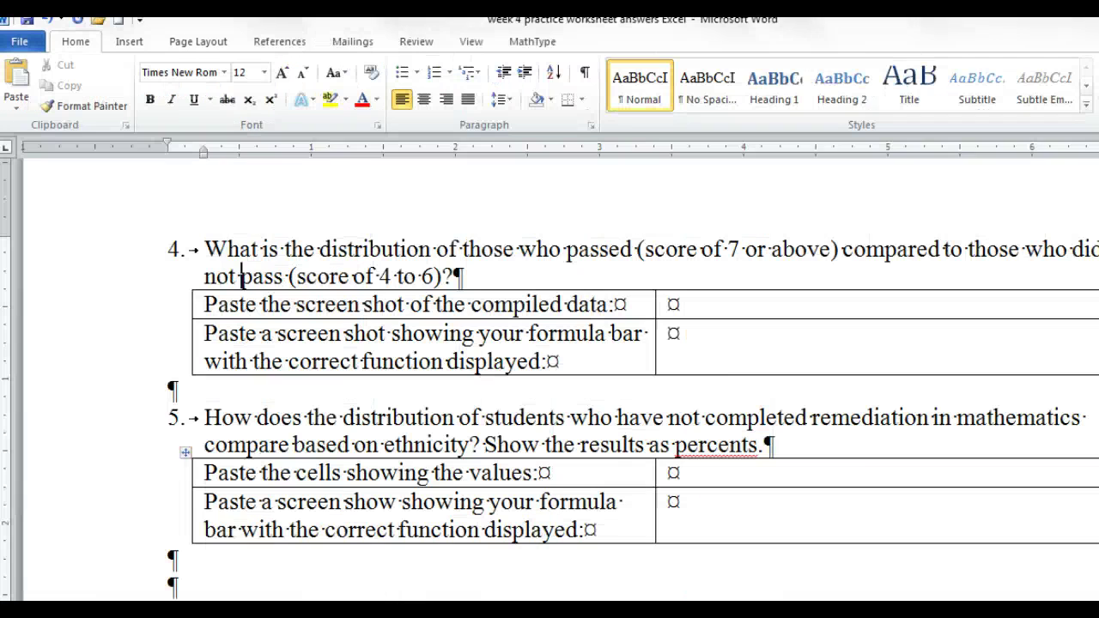
click(674, 299)
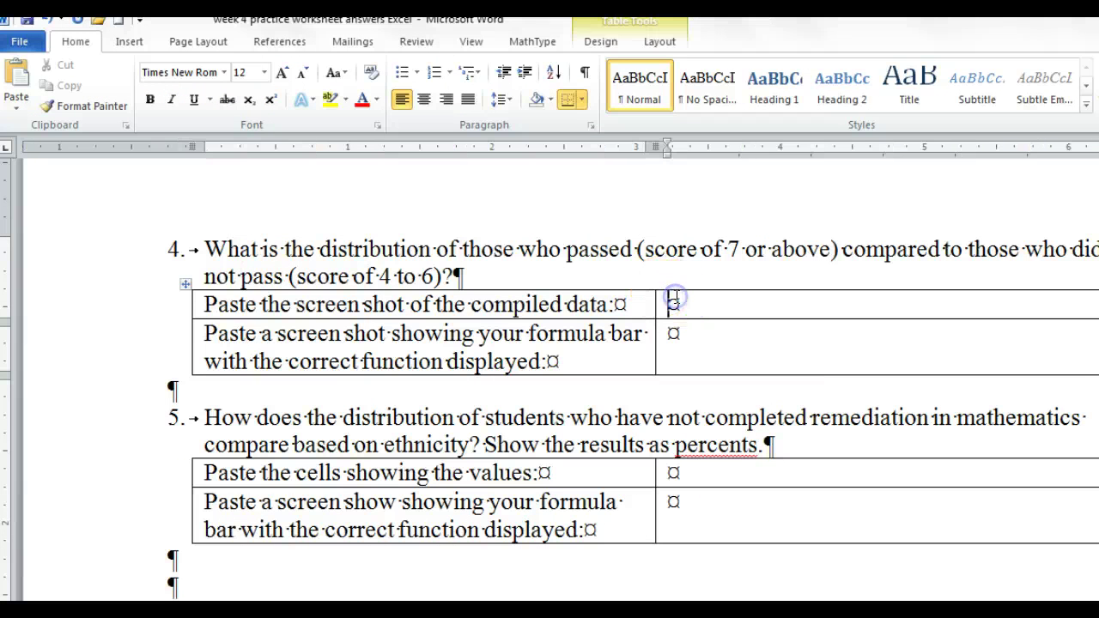
key(ctrl+v)
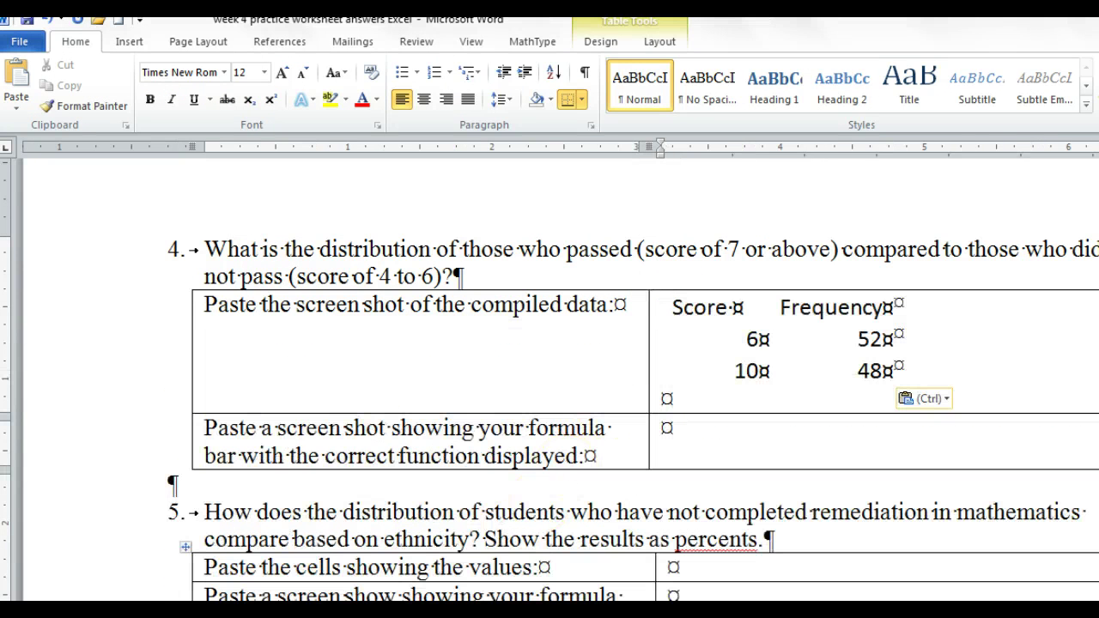
key(alt+Tab)
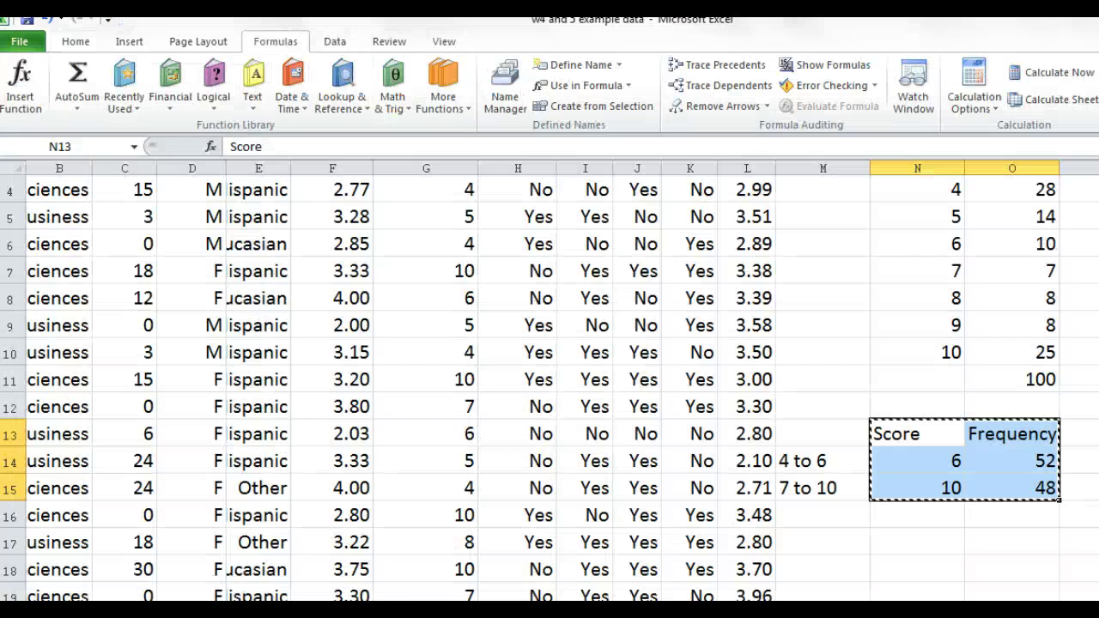
- Capture the formula bar showing {=FREQUENCY(G2:G101,N14:N15)} for O14 with ScreenHunter
click(1036, 461)
click(1024, 464)
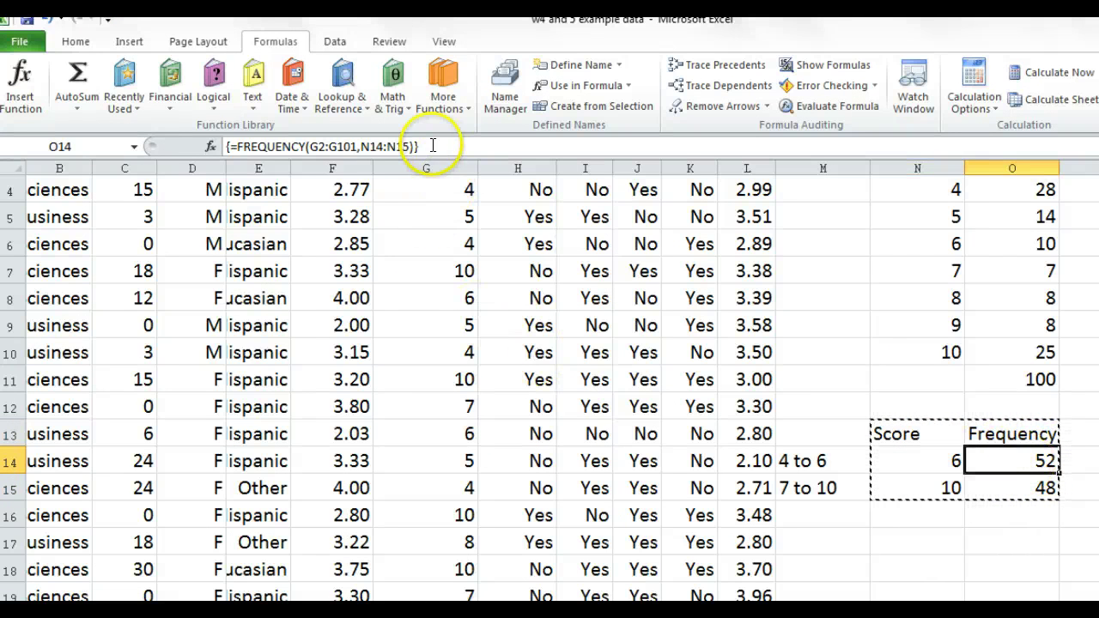
click(245, 147)
key(Escape)
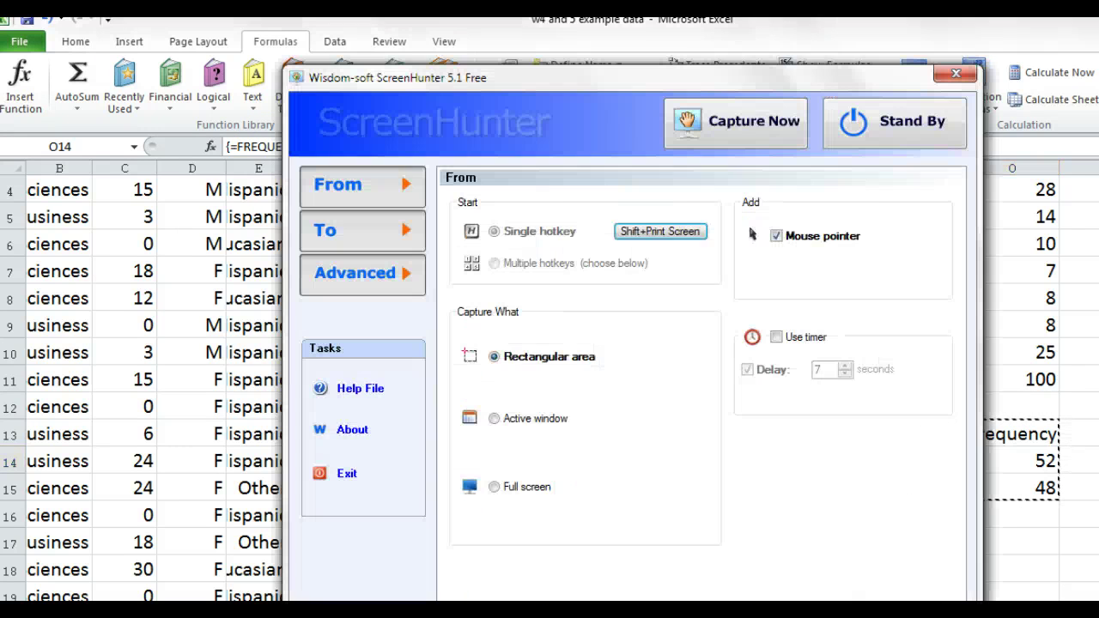
click(713, 123)
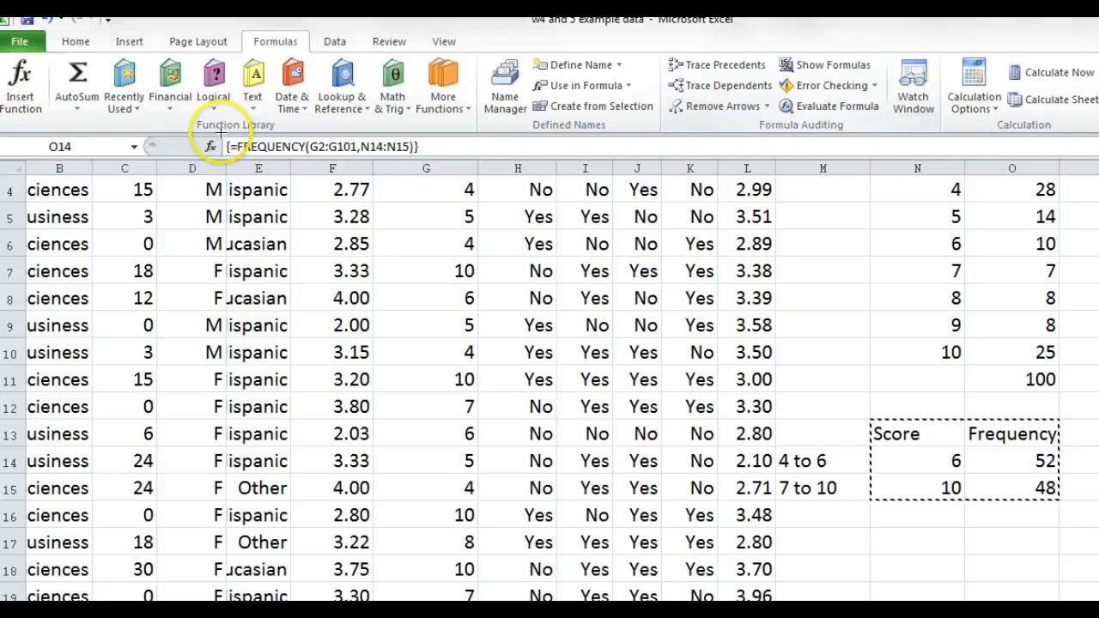
drag(227, 138, 426, 166)
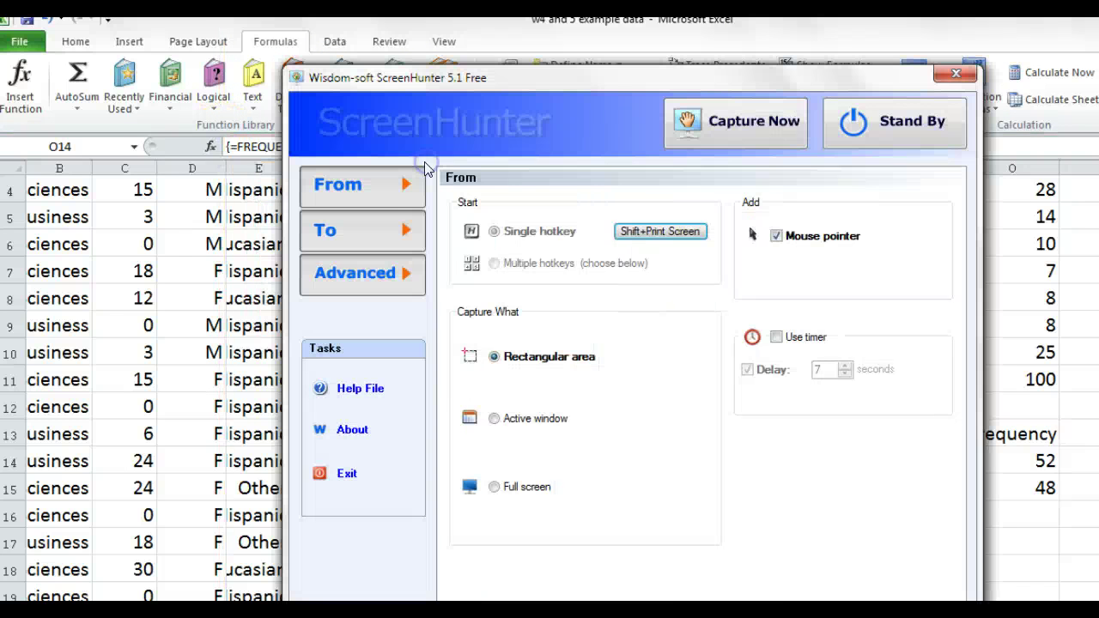
- Paste the formula screenshot into Word's question 4 'Paste a screen shot showing your formula bar' cell
key(alt+Tab)
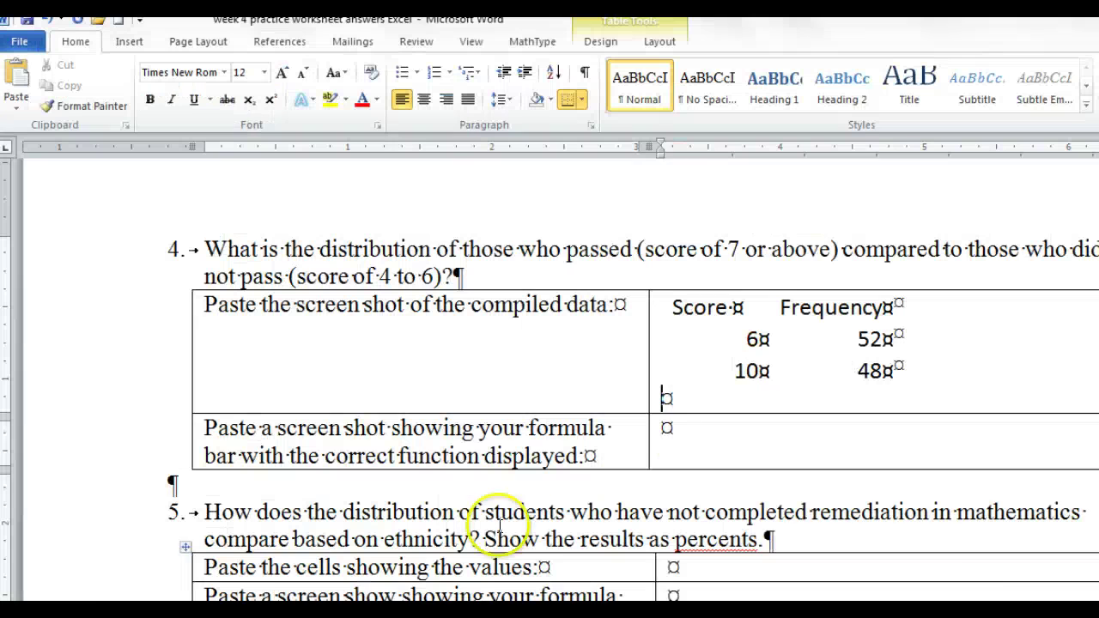
click(699, 440)
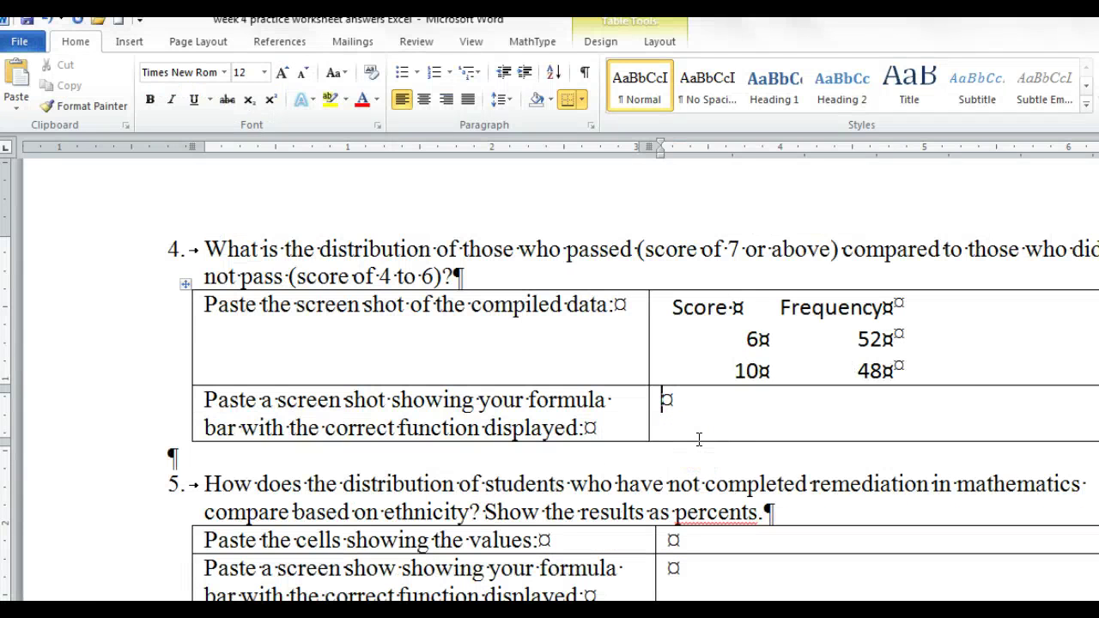
key(ctrl+v)
click(375, 532)
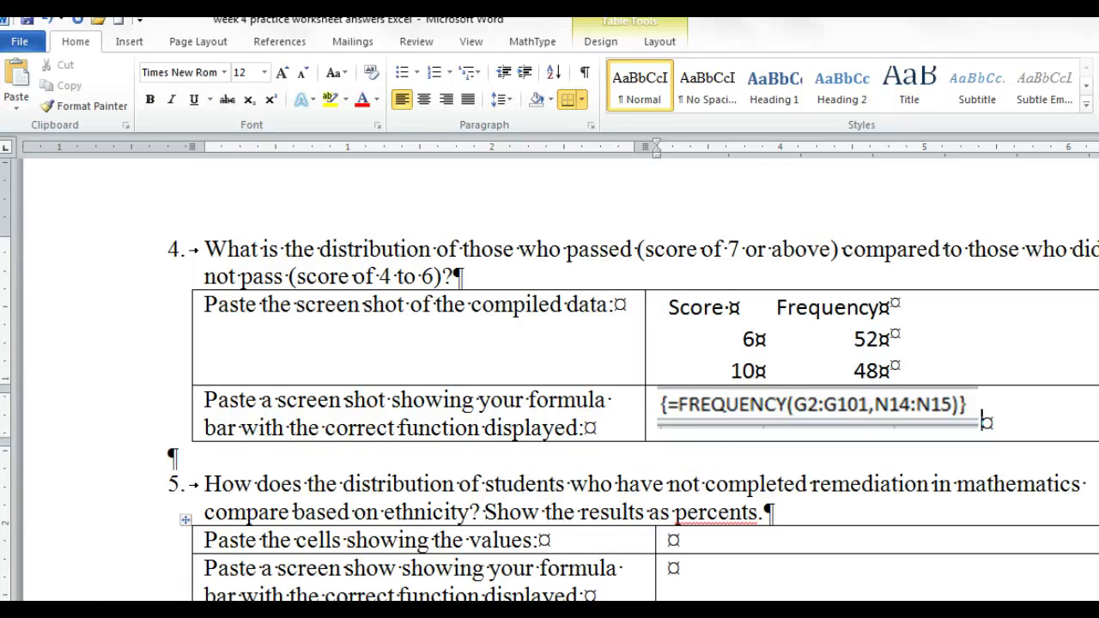